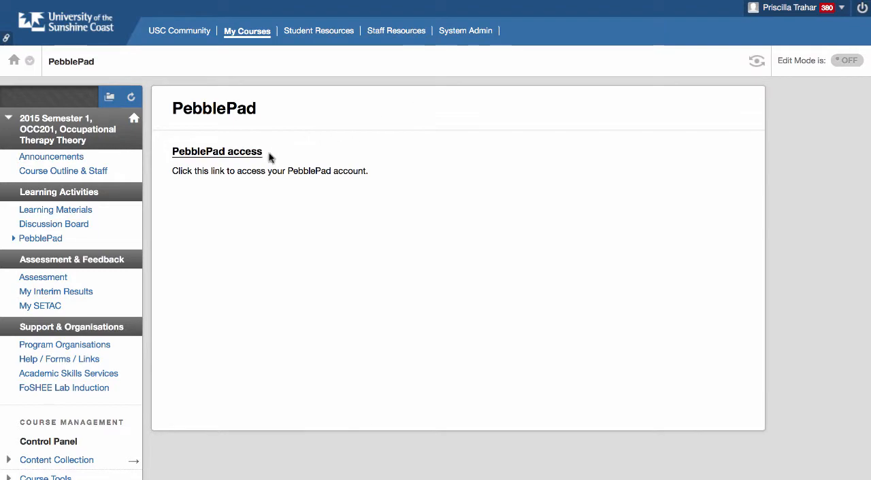
Open PebblePad from the course's access link and go to the Resource Centre
click(228, 154)
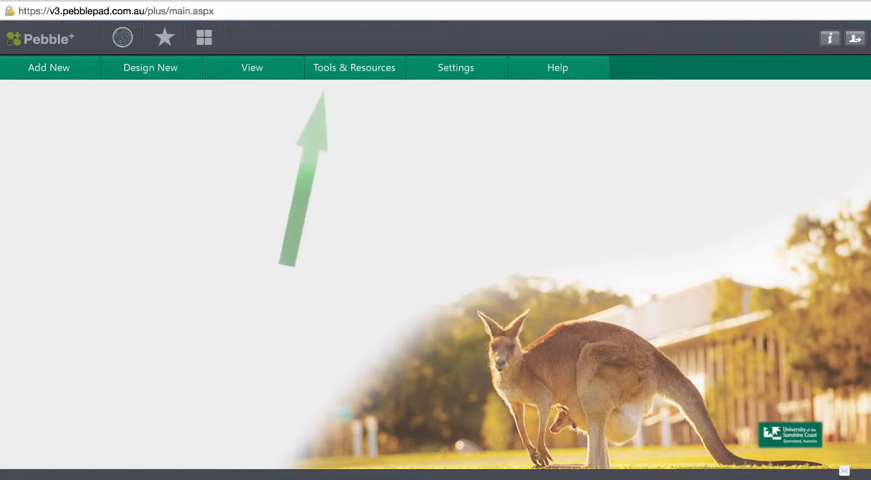
click(360, 76)
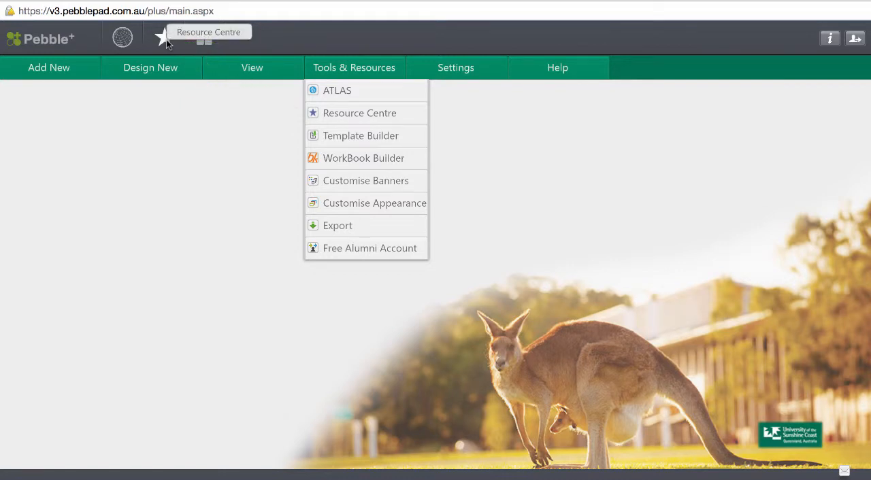
click(344, 116)
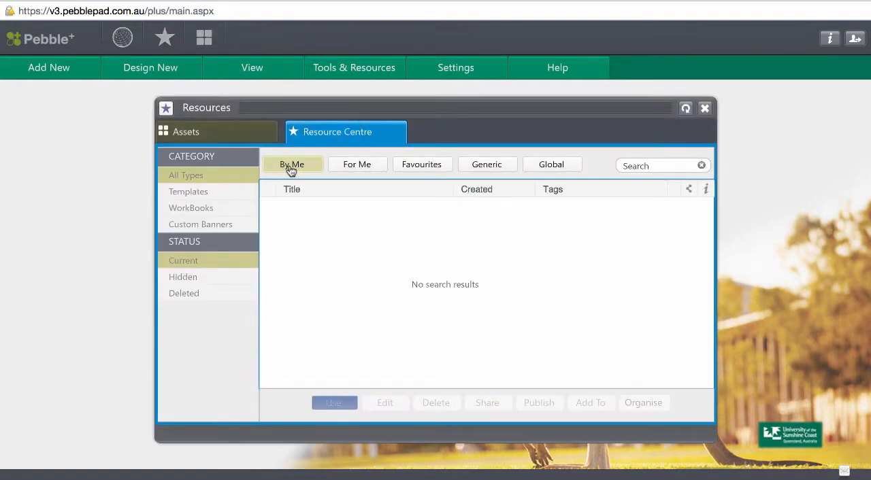
Use the OCC201 Fieldwork workbook from the For Me resources, and move its window up and make it taller
click(366, 168)
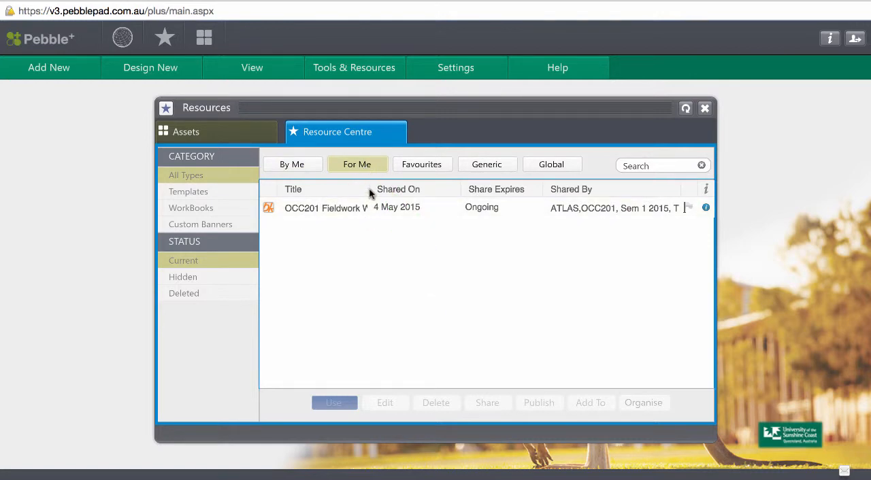
drag(371, 191, 339, 192)
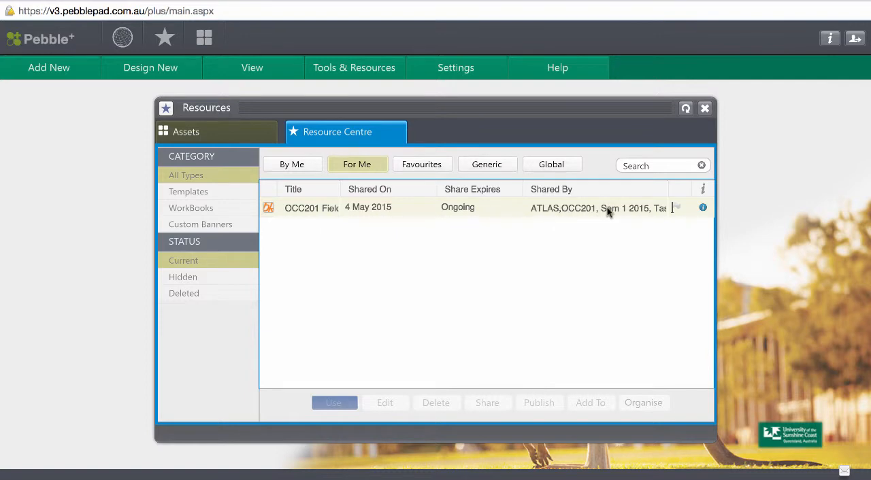
click(375, 210)
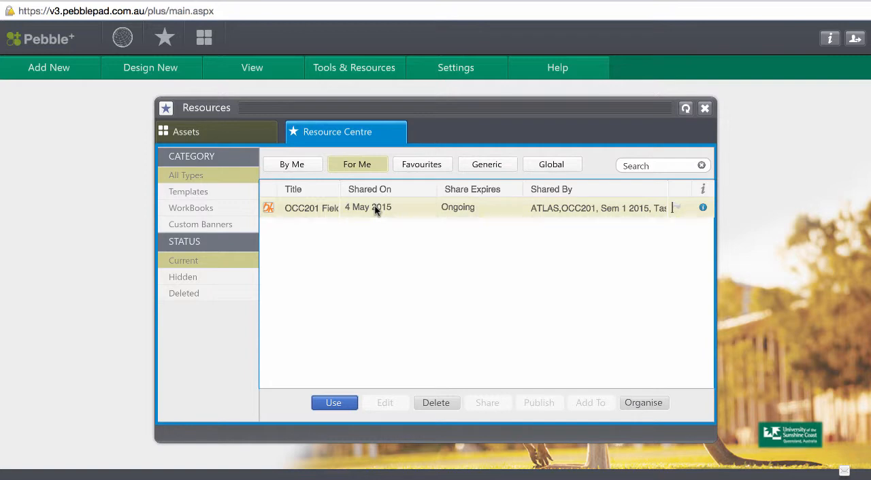
click(332, 403)
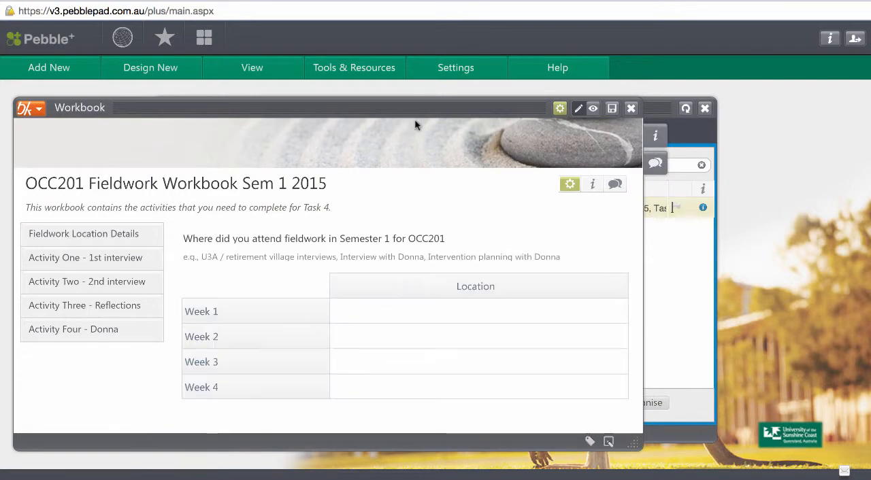
drag(420, 114, 428, 29)
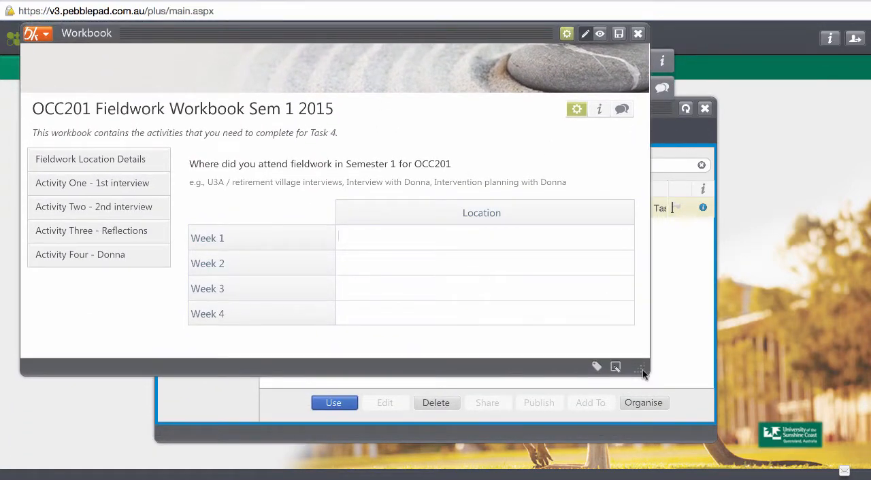
drag(644, 373, 643, 471)
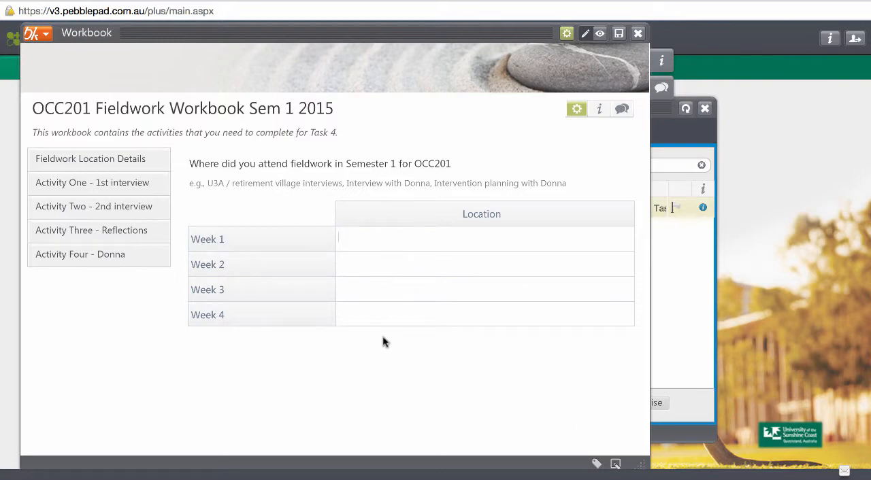
Look through the workbook pages for Activity One, Activity Two, Activity Three and Activity Four
click(106, 188)
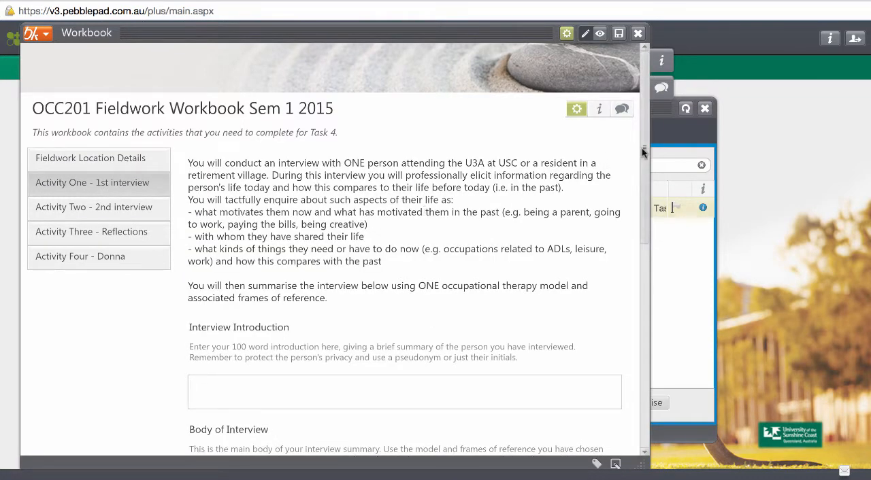
drag(642, 147, 651, 117)
click(95, 207)
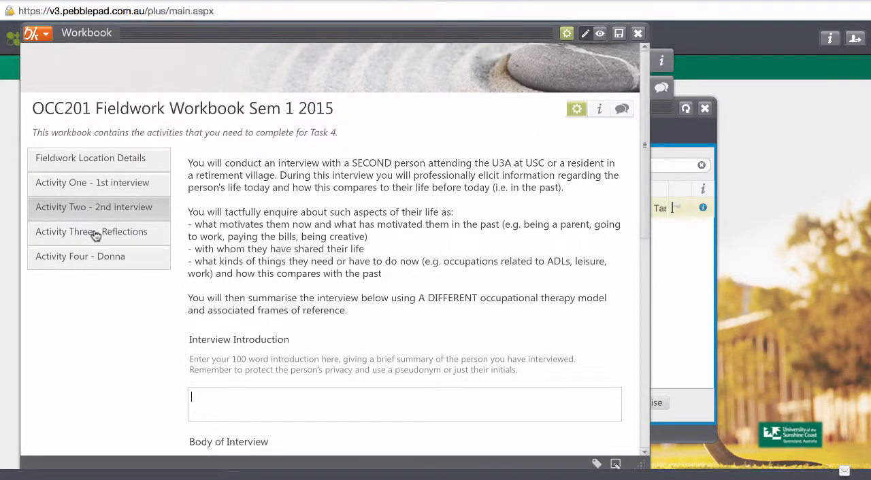
click(95, 231)
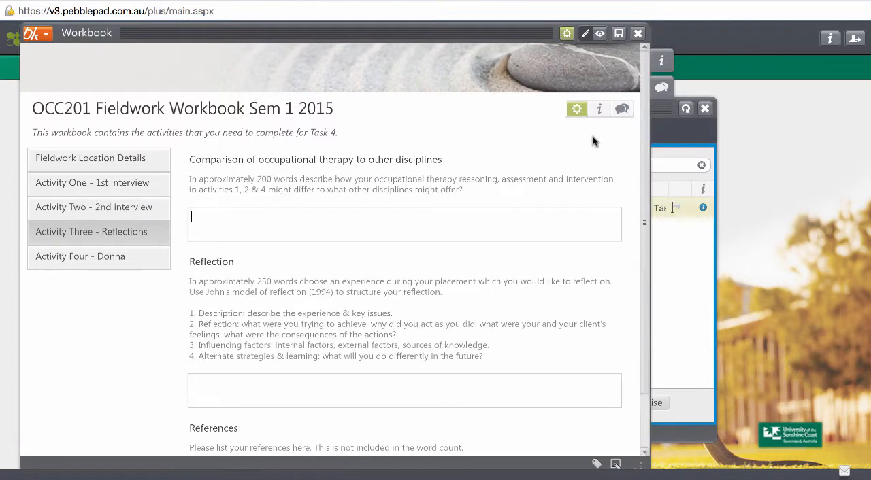
click(107, 259)
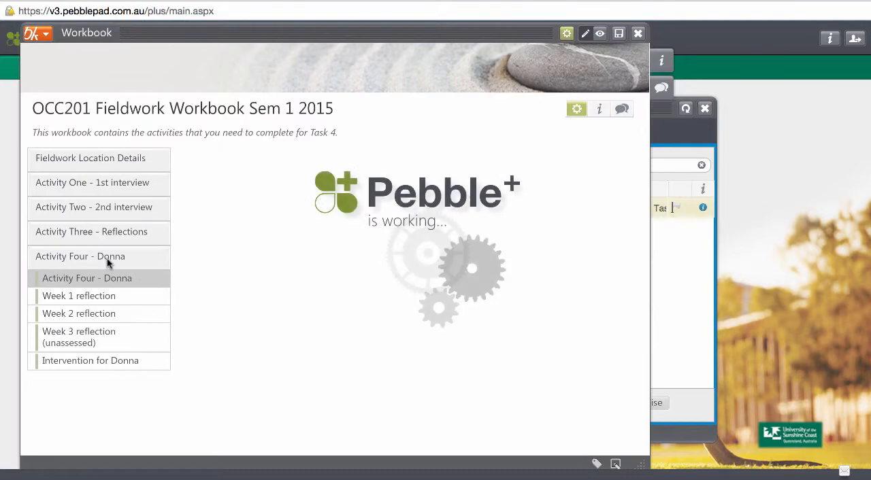
Add a new folio page under Activity Four's intervention page and enter the client's first name followed by "'s Intervention Plan" as its text
click(81, 364)
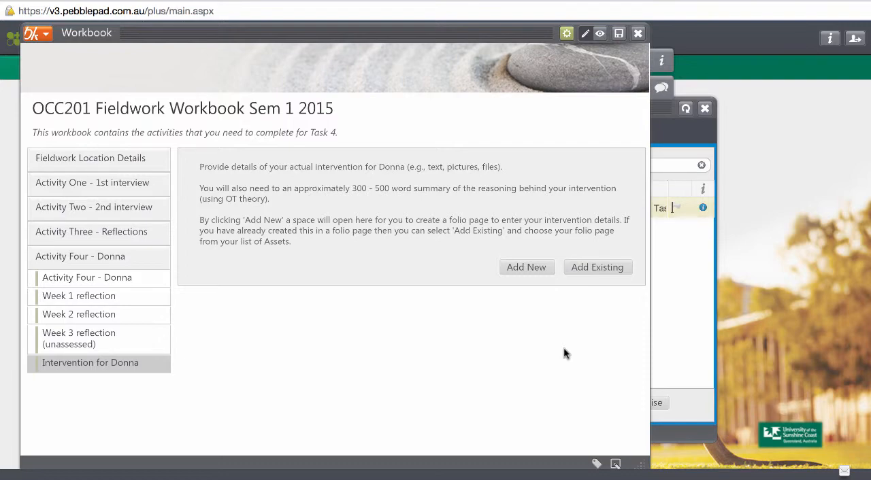
click(535, 269)
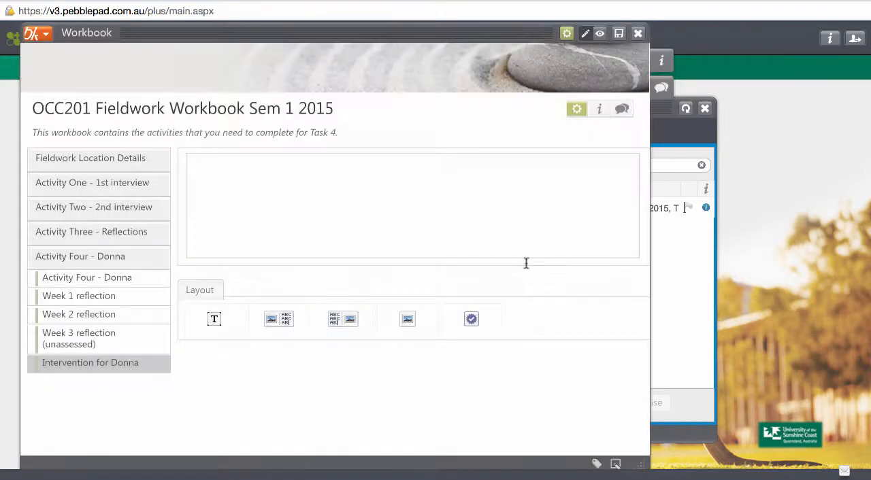
click(402, 215)
text(D)
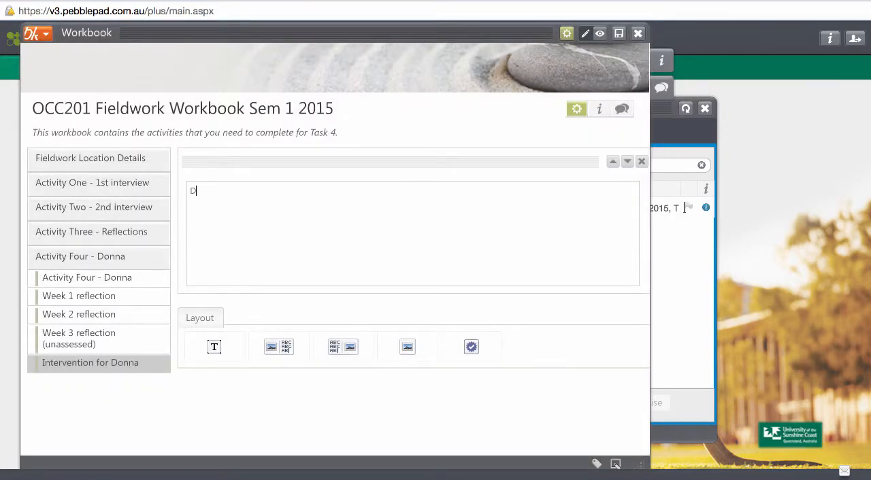
text(onna's Intervention Plan)
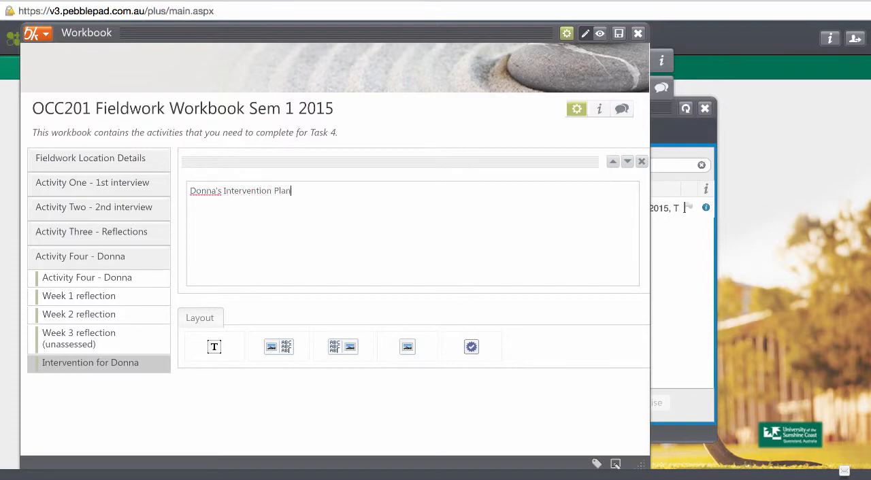
Format the intervention plan heading in bold orange with a larger font size
drag(303, 188, 187, 188)
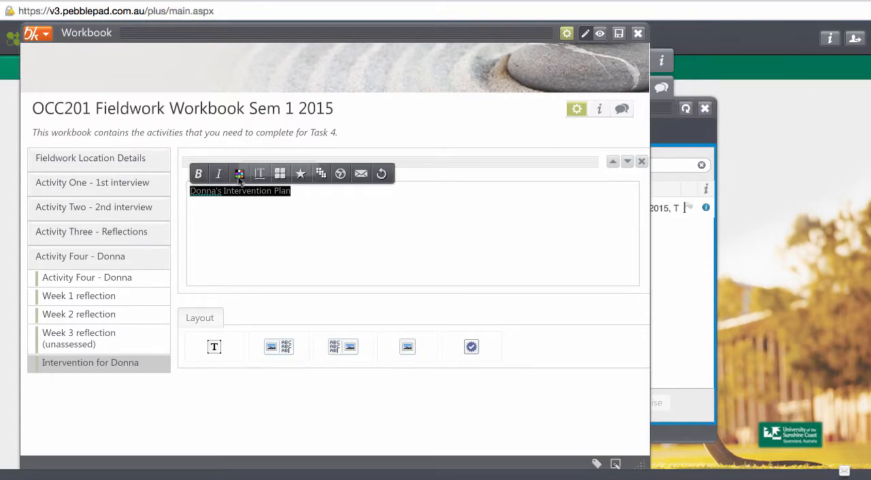
click(239, 173)
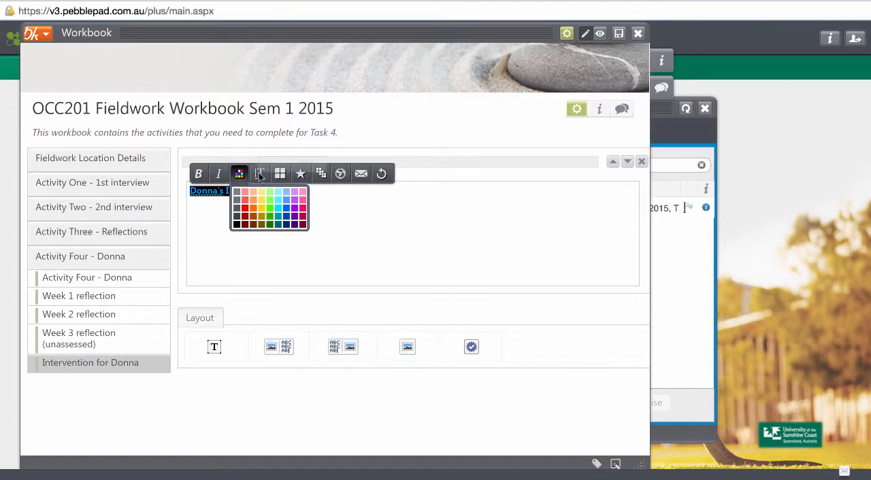
click(259, 174)
click(286, 291)
click(286, 291)
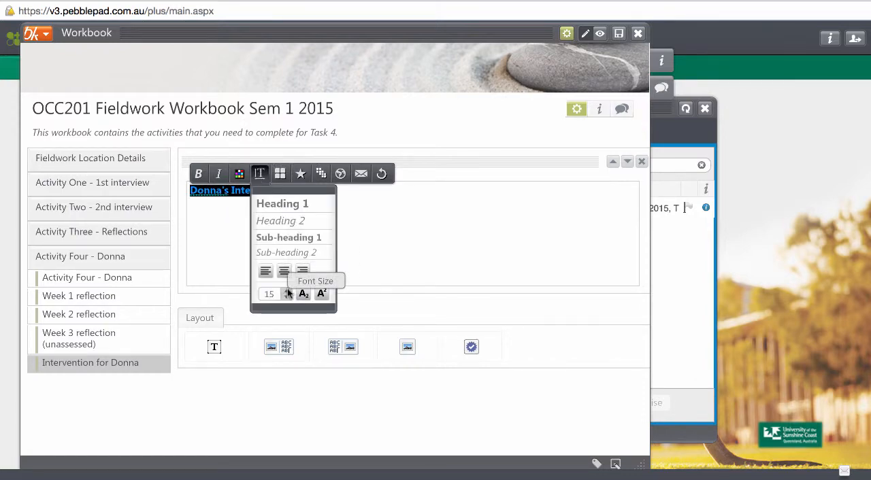
click(285, 291)
click(425, 243)
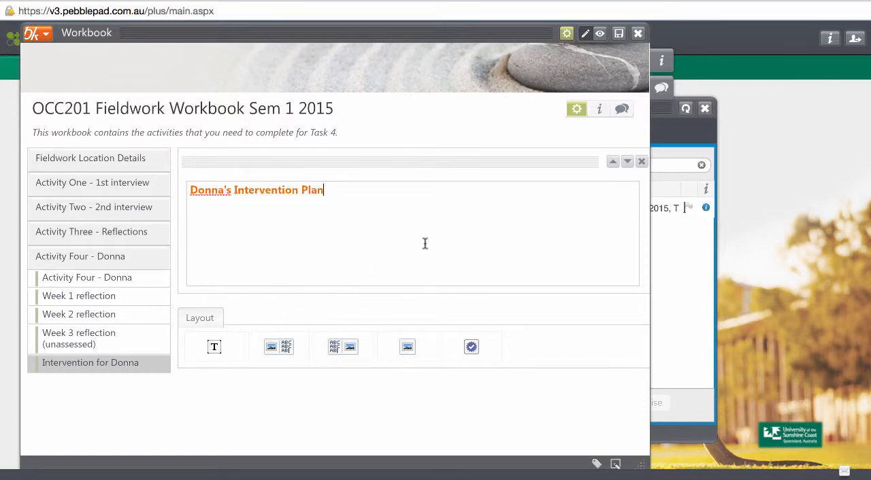
Add a media element below the heading and insert the TRANSPORT video from the media assets
click(406, 349)
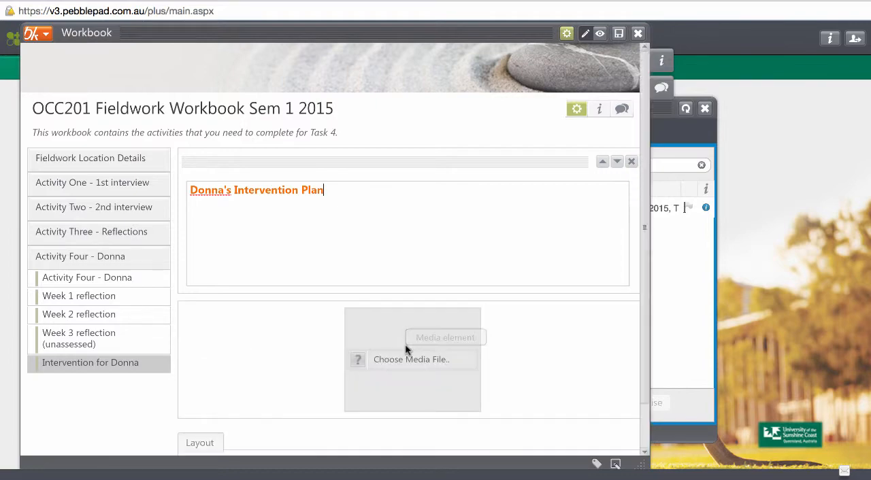
click(434, 345)
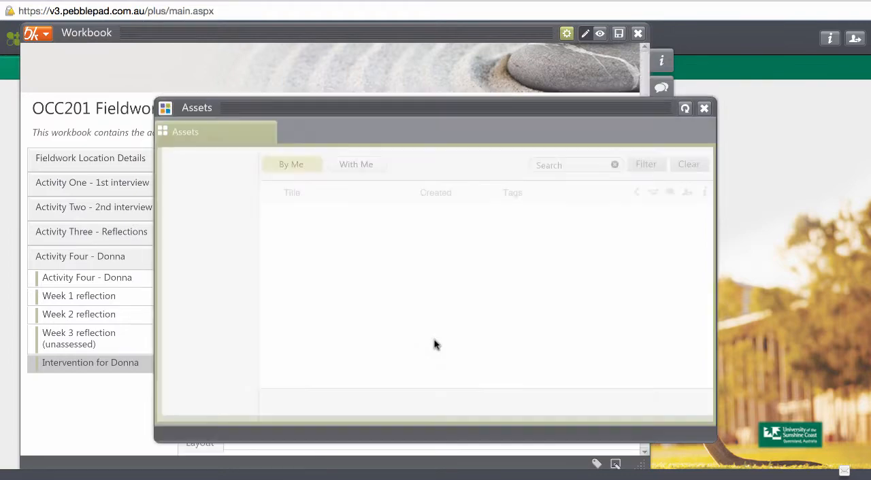
click(308, 231)
click(543, 402)
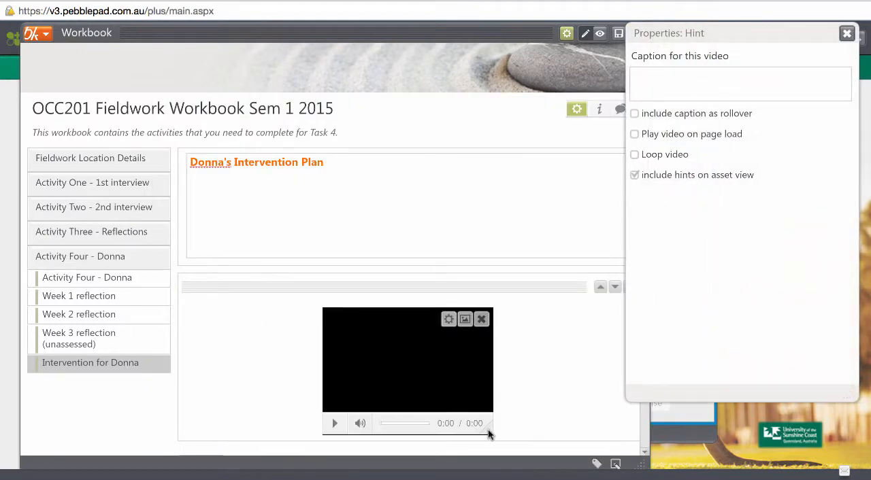
Enlarge the embedded video on the page and bring its caption and playback properties to the front
drag(489, 434, 668, 479)
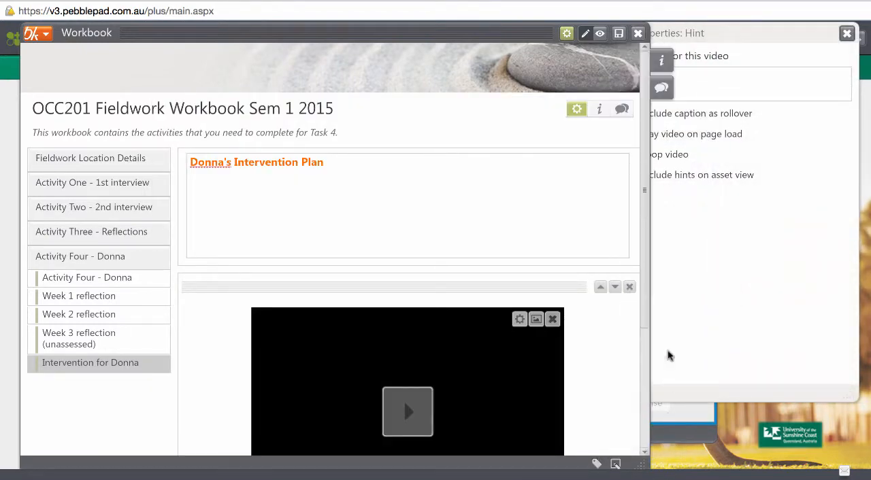
drag(644, 273, 644, 407)
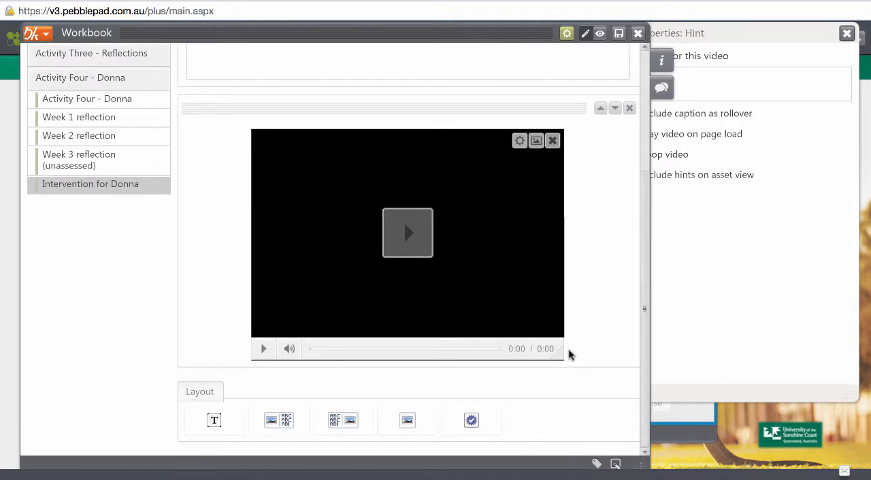
drag(558, 357, 610, 397)
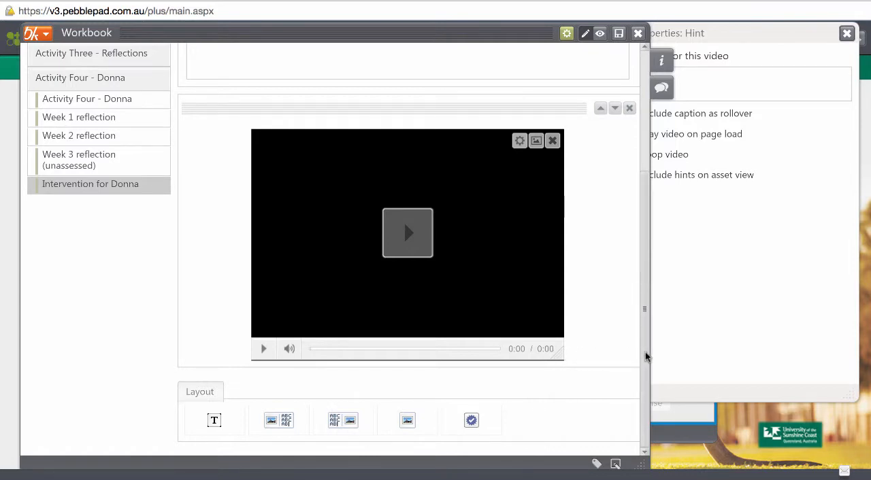
scroll(646, 357, up, 2)
scroll(639, 301, down, 2)
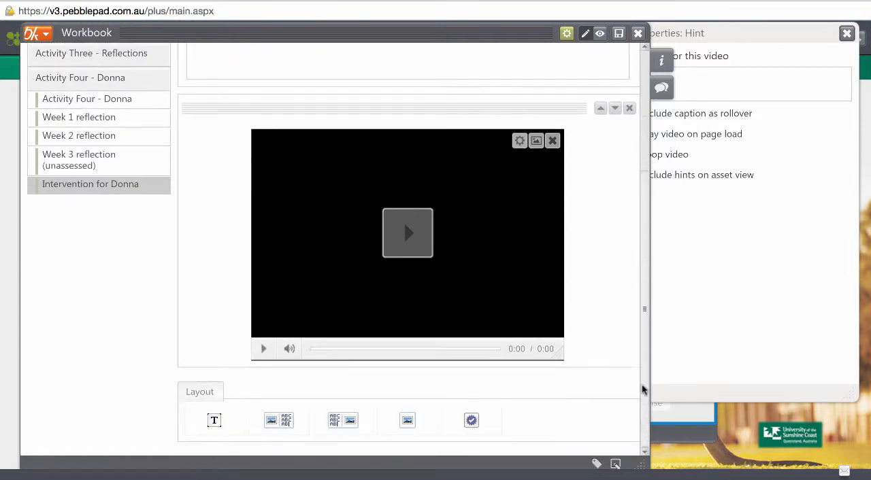
click(740, 280)
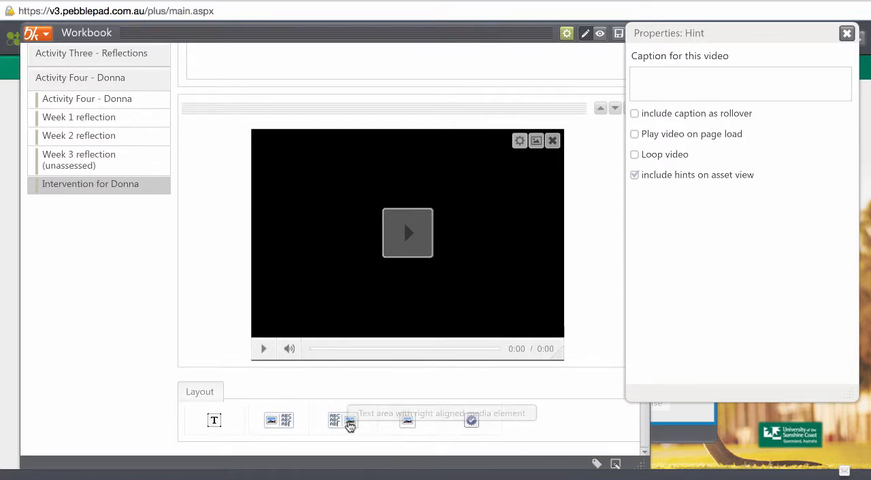
Add a text area with a right aligned media element below the video
click(348, 420)
drag(645, 262, 646, 333)
click(246, 285)
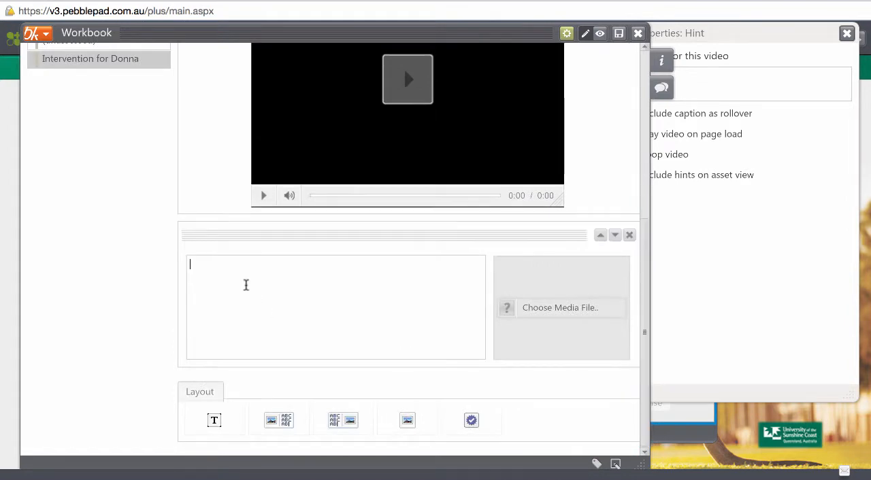
View the media assets and the file upload form for the new media element, and close both without adding a file
click(564, 283)
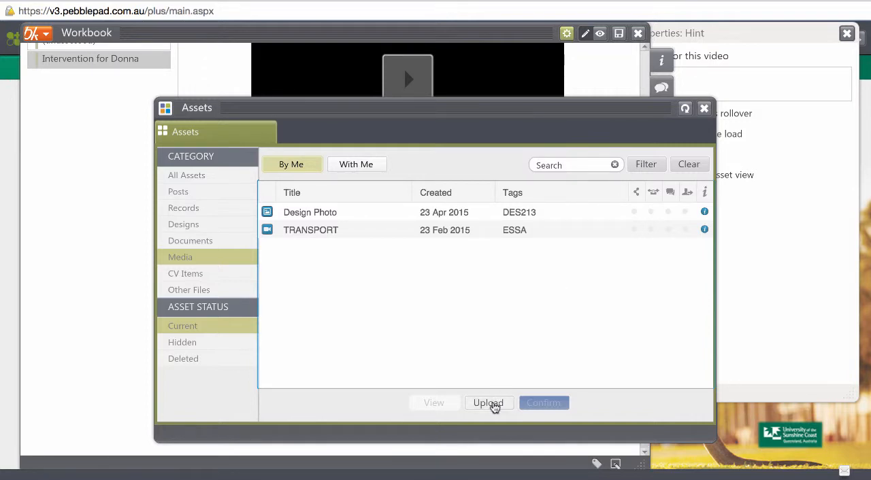
click(490, 403)
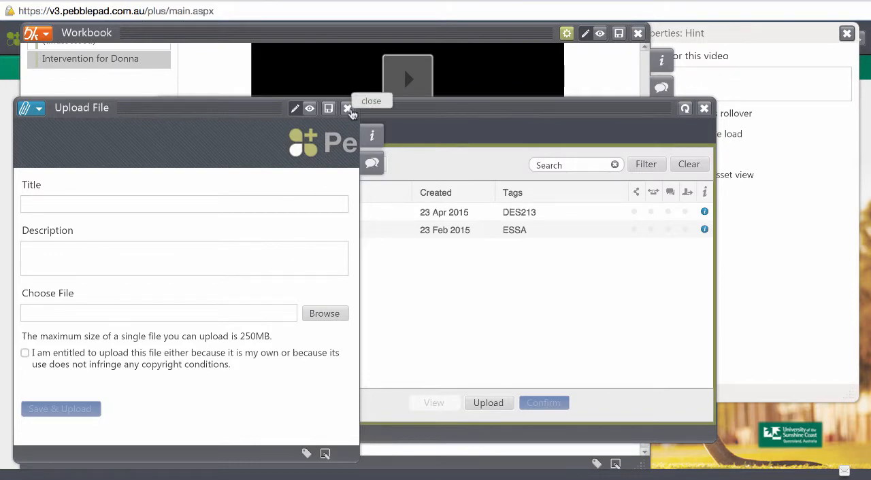
click(349, 109)
click(194, 285)
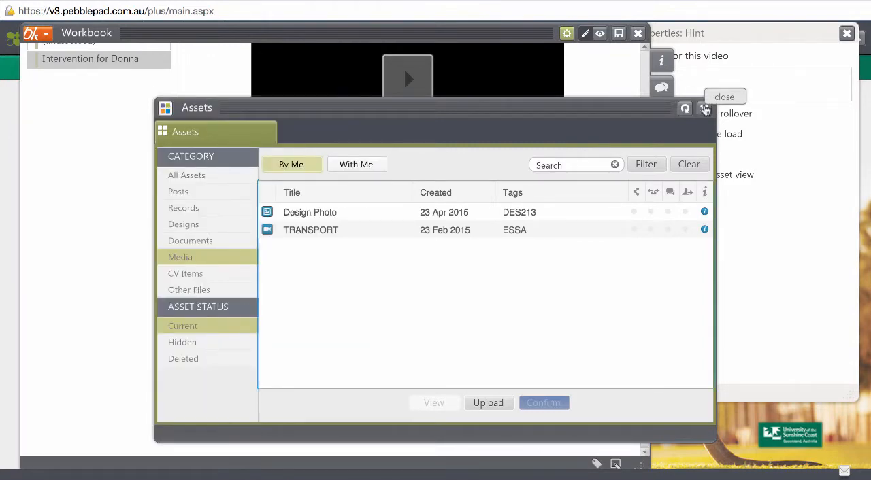
click(705, 110)
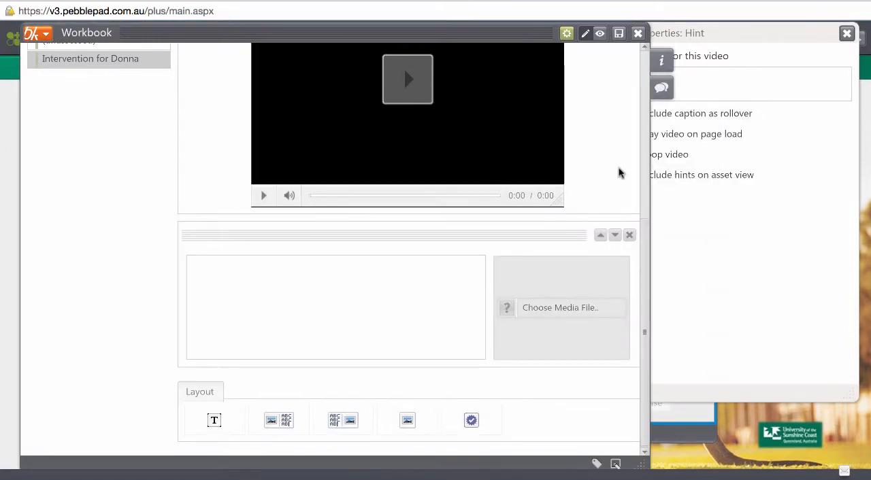
drag(644, 249, 639, 301)
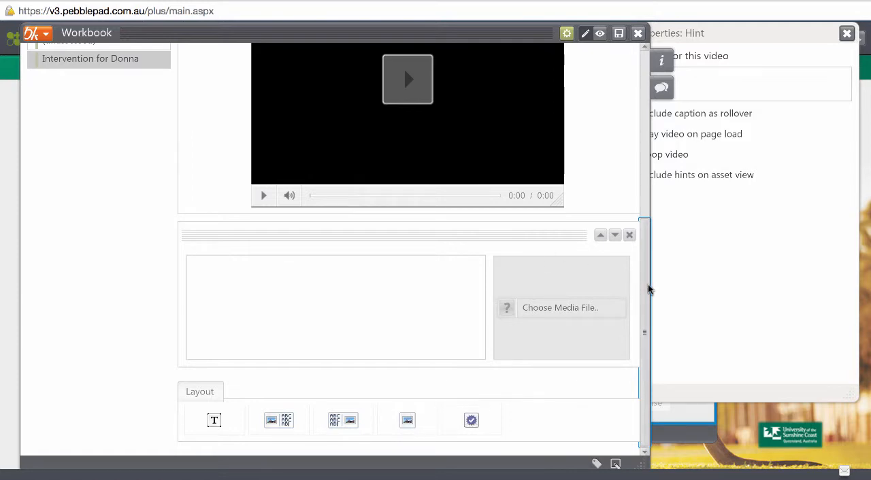
Move the text area with the right aligned media element above the video, directly below the heading block
drag(648, 289, 647, 227)
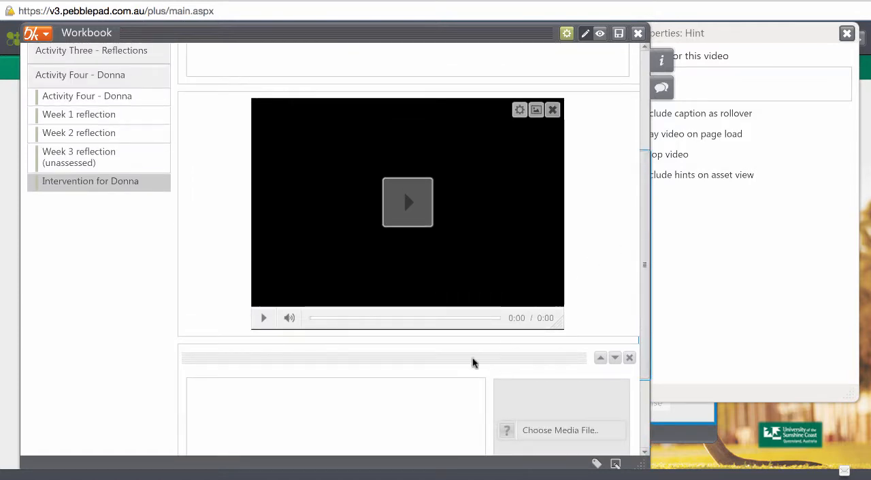
click(398, 406)
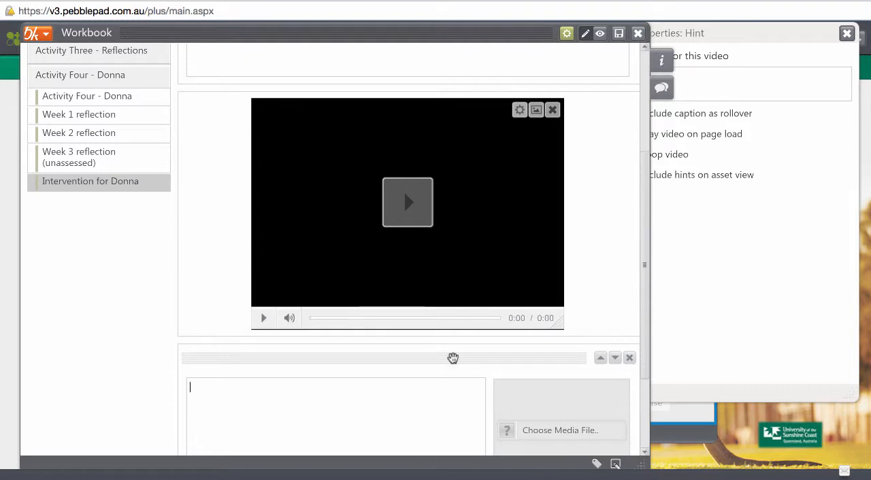
drag(453, 358, 424, 71)
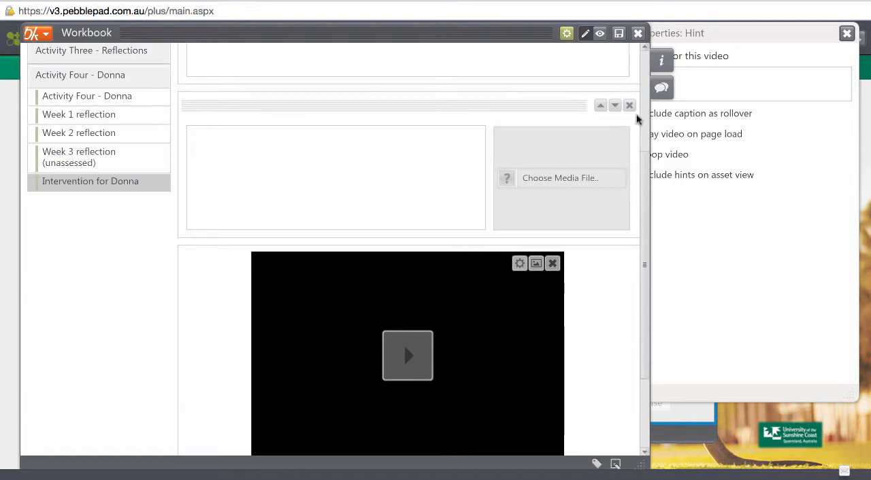
Save the workbook and close it
drag(647, 181, 645, 106)
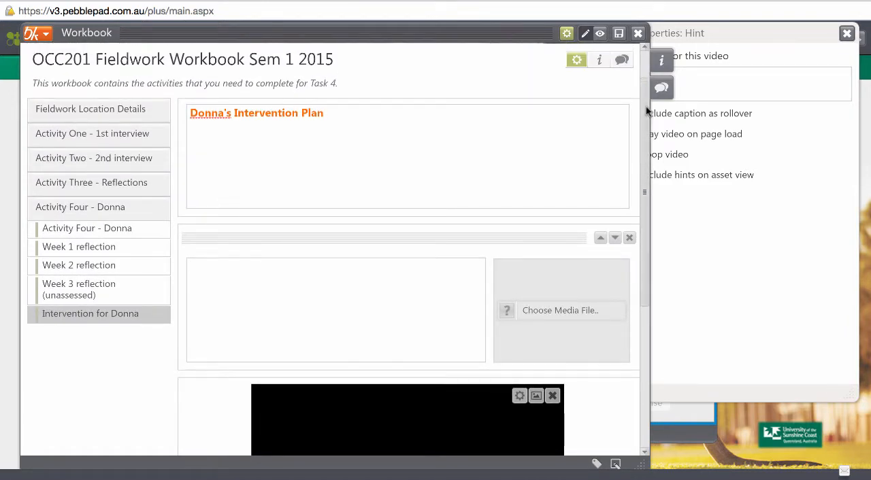
drag(645, 115, 643, 73)
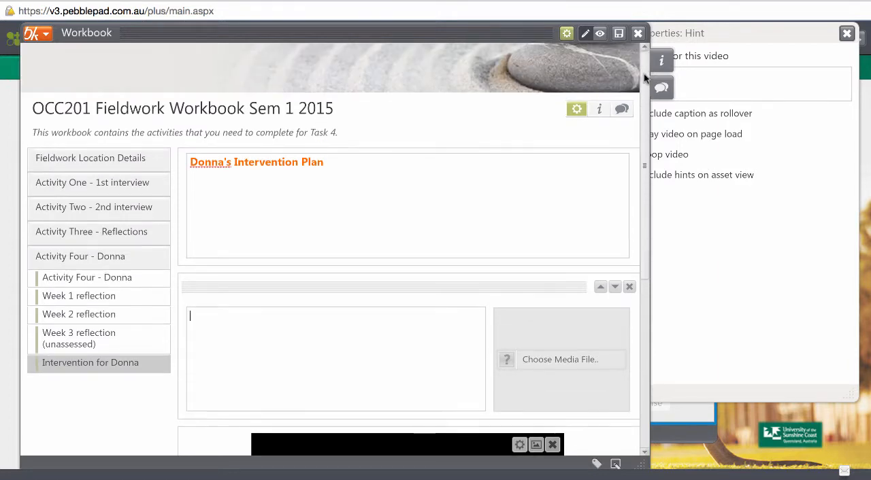
click(617, 38)
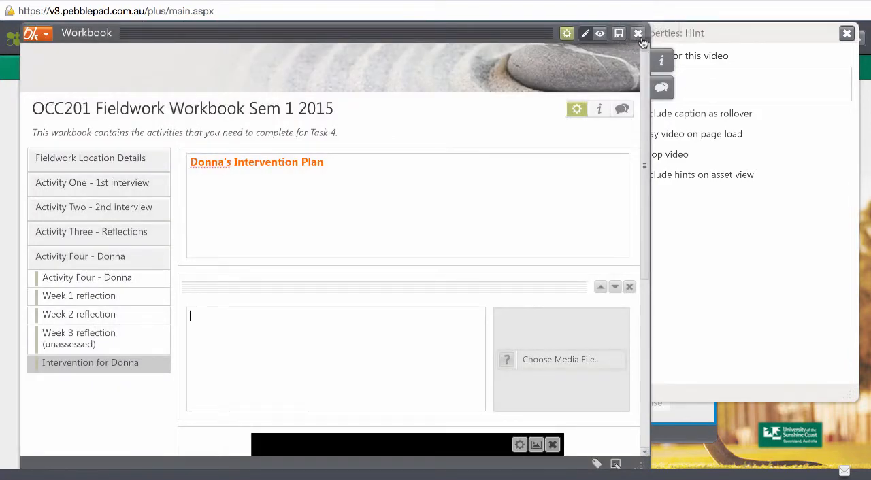
click(639, 35)
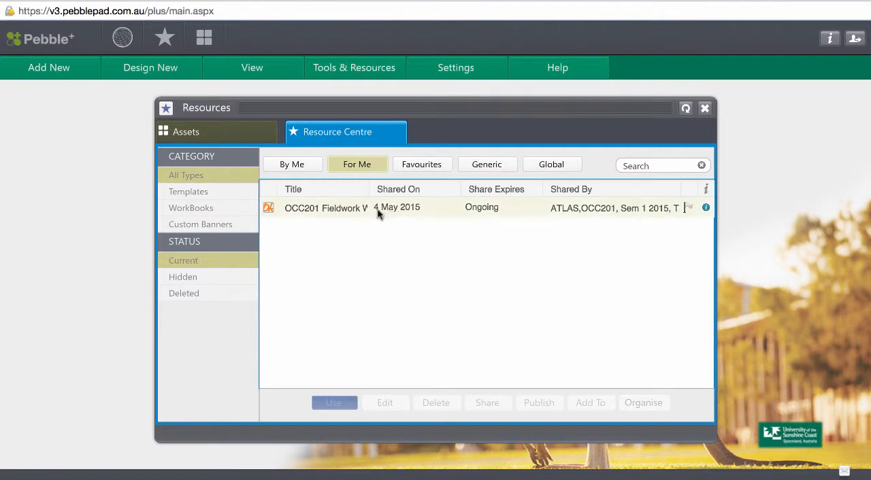
Switch from the shared resources to the personal assets and select the saved OCC201 Fieldwork Workbook
click(320, 211)
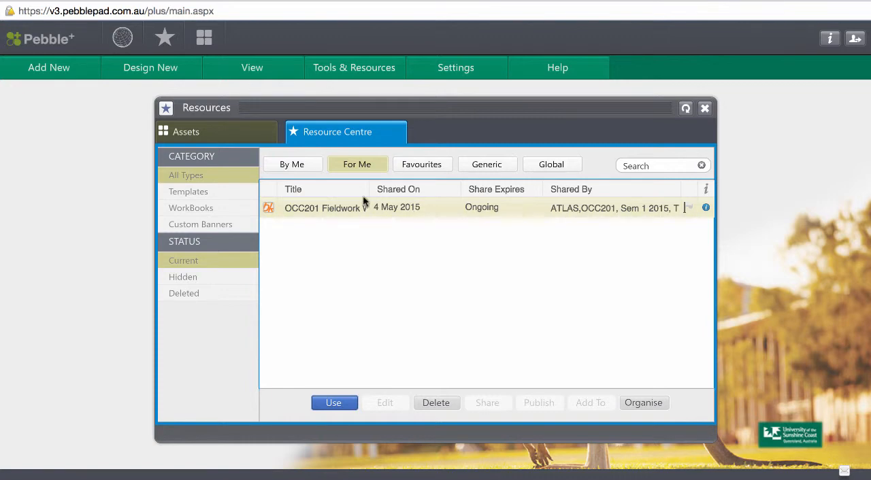
click(205, 135)
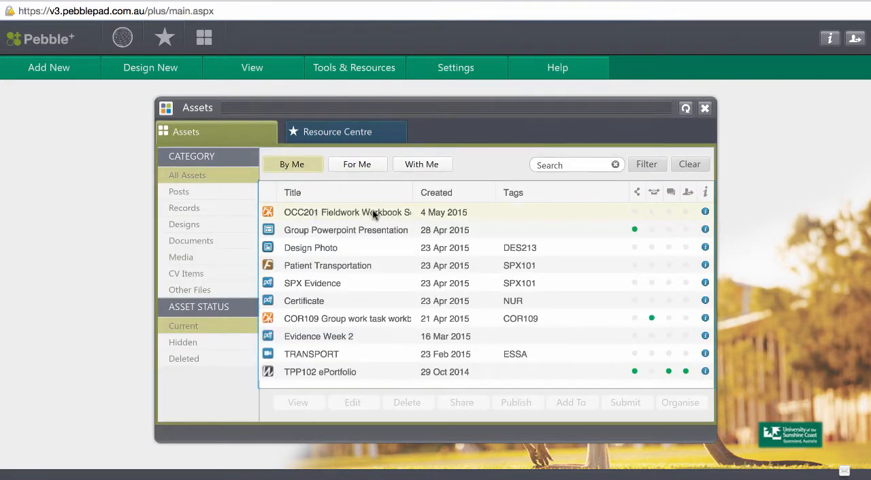
click(329, 213)
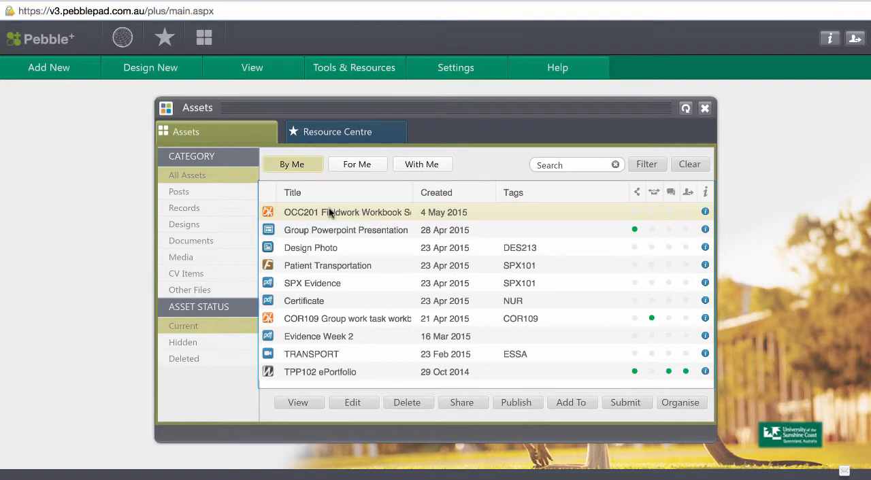